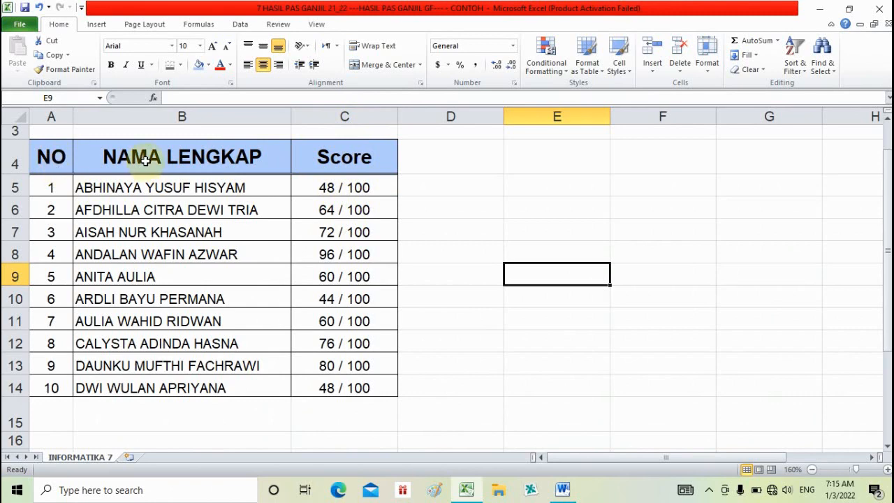
{"action": "left_click", "coordinate": [375, 159]}
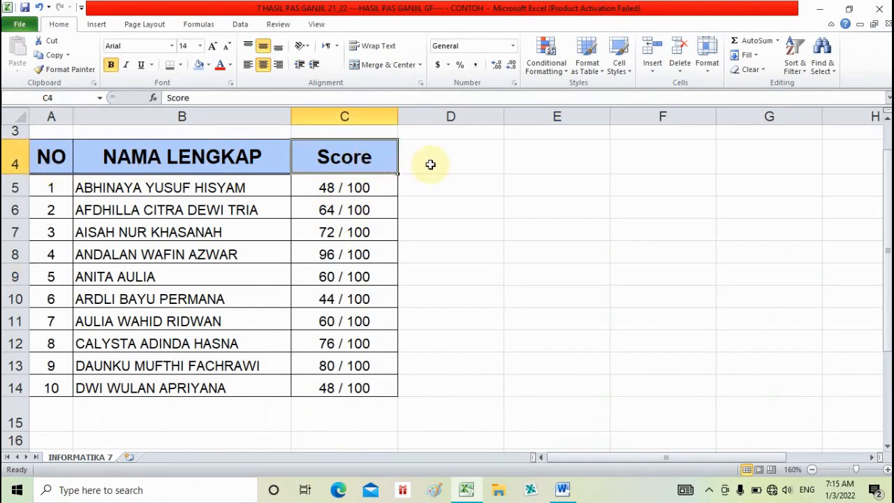
{"action": "left_click", "coordinate": [429, 164]}
{"action": "left_click", "coordinate": [378, 168]}
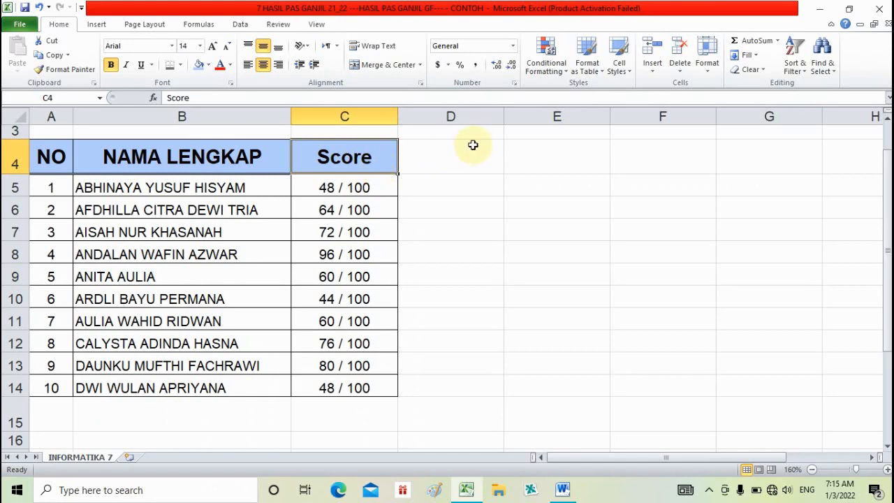
{"action": "left_click", "coordinate": [458, 161]}
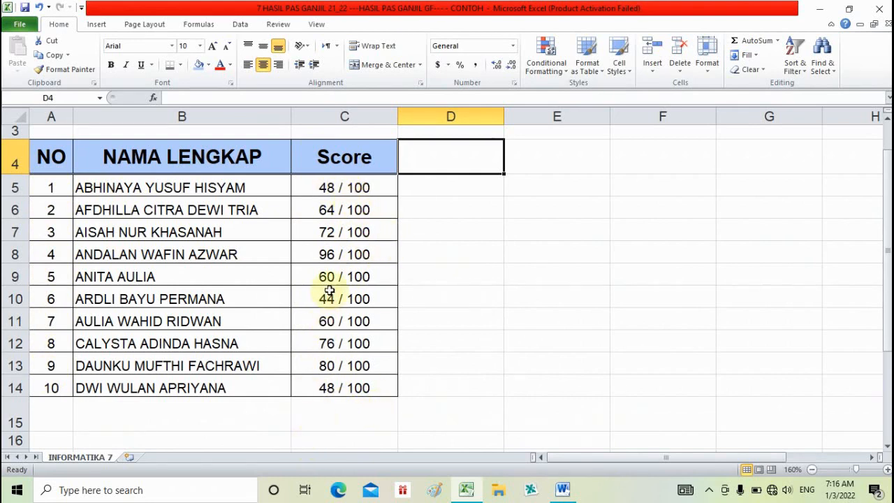
Step: Total the Score column in C15 with the formula =SUM(C5:C14)
{"action": "left_click", "coordinate": [320, 418]}
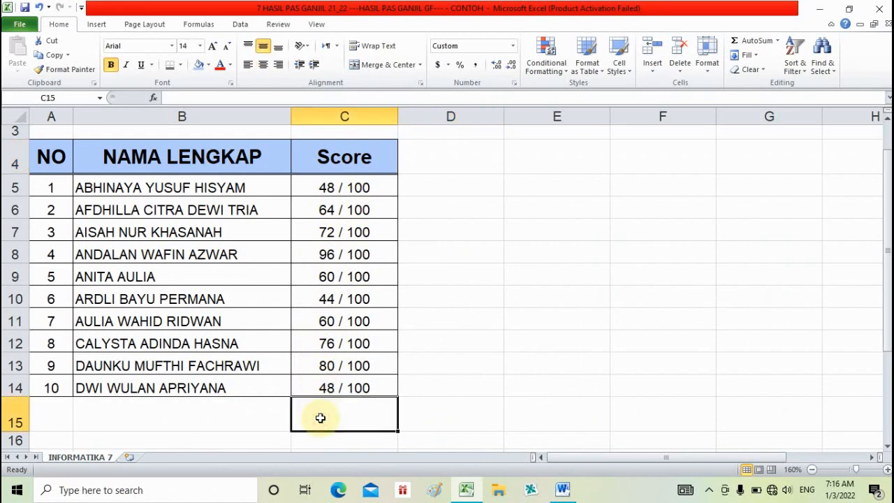
{"action": "type", "text": "=SUM("}
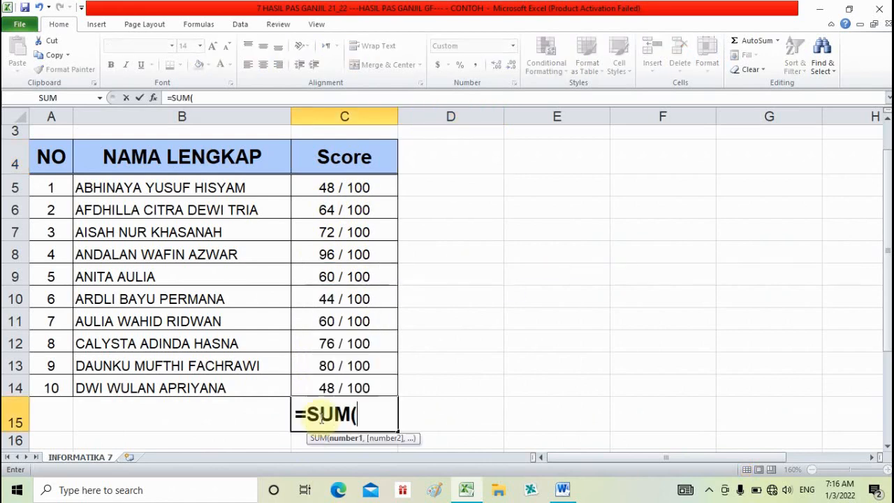
{"action": "left_click", "coordinate": [359, 187]}
{"action": "left_click_drag", "start_coordinate": [358, 188], "coordinate": [378, 388]}
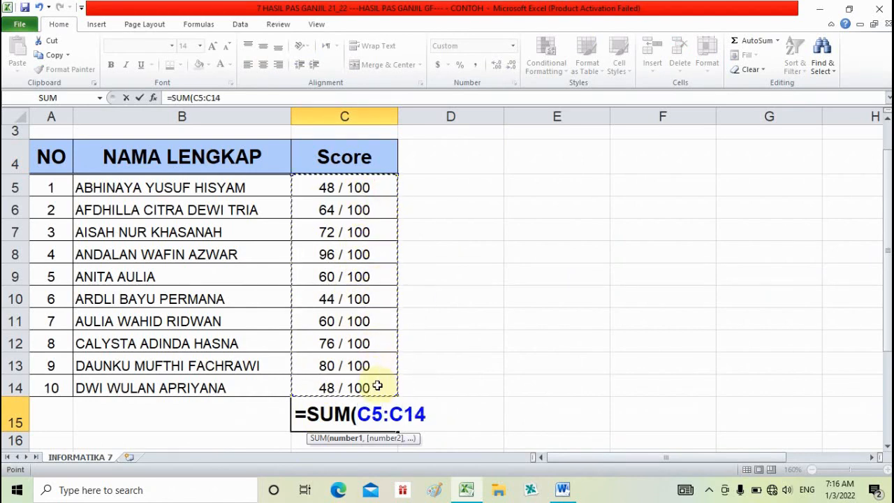
{"action": "type", "text": ")"}
{"action": "key", "text": "Return"}
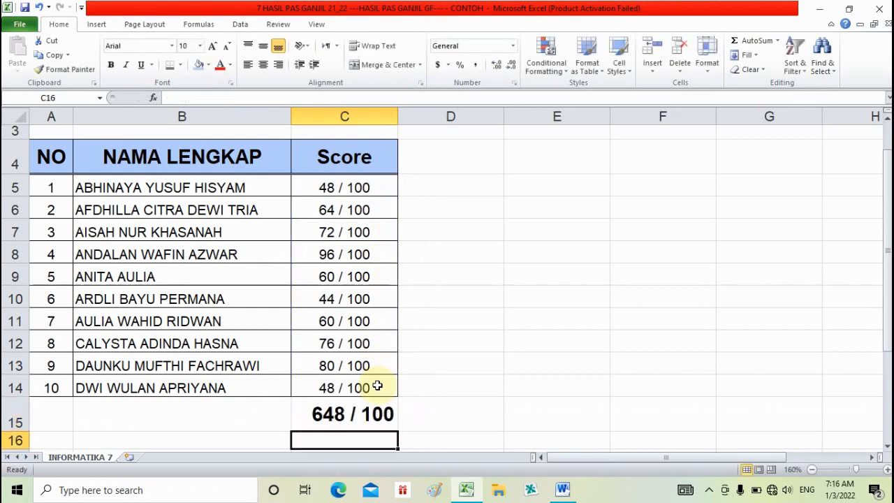
{"action": "left_click", "coordinate": [336, 412]}
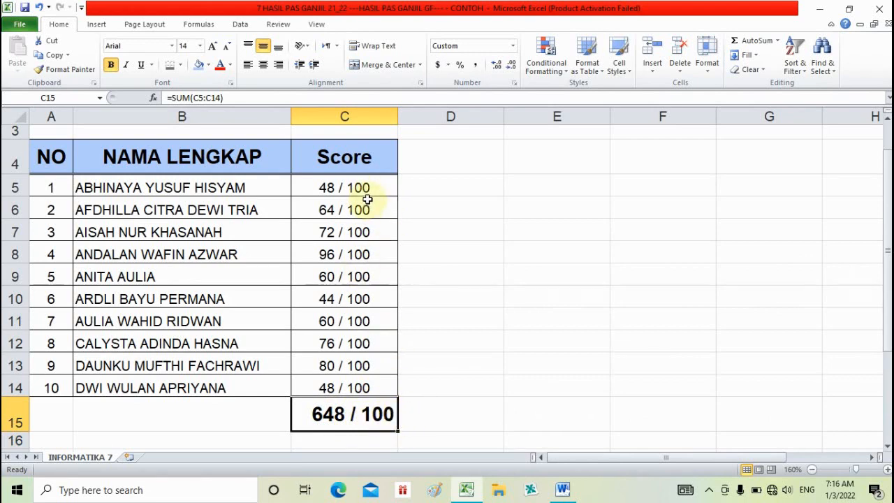
Step: Extract the first two characters of each score with =LEFT(C5,2) in D5, filled down to D14
{"action": "left_click", "coordinate": [381, 184]}
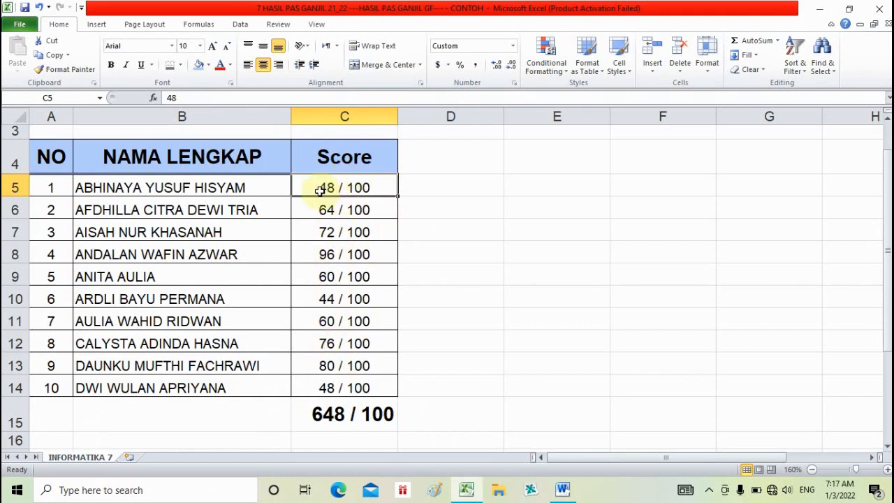
{"action": "left_click", "coordinate": [433, 188]}
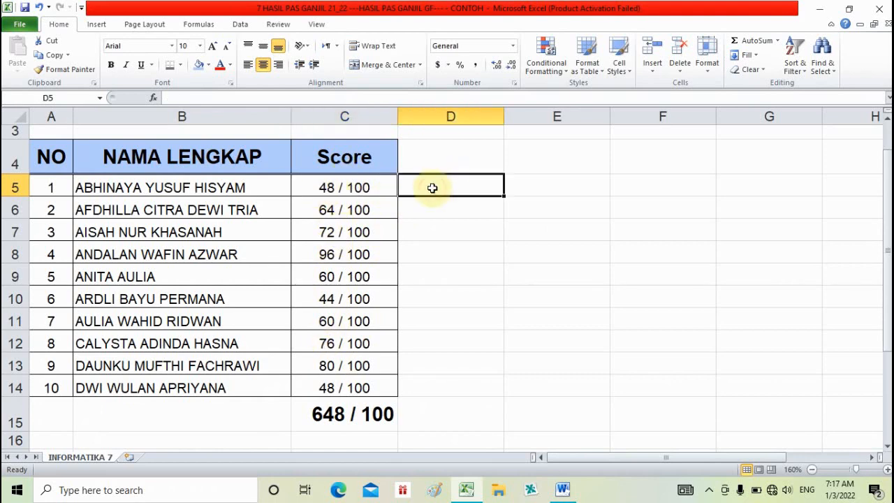
{"action": "type", "text": "=LEF"}
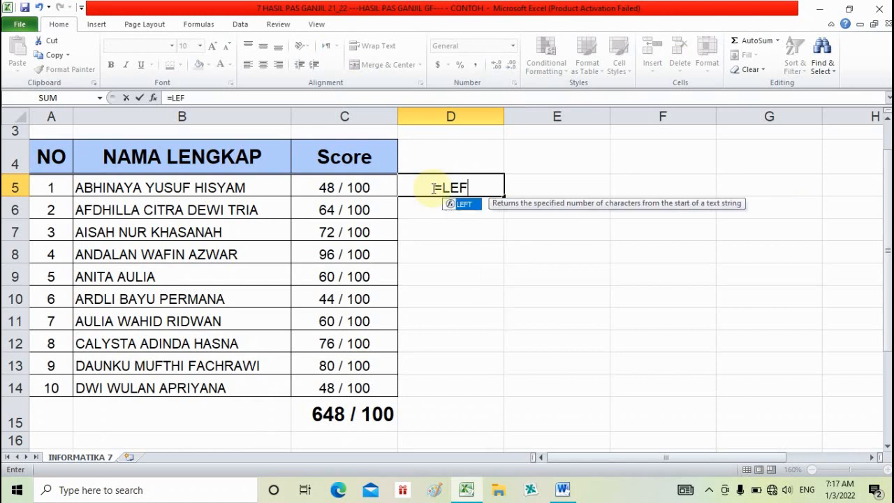
{"action": "type", "text": "T("}
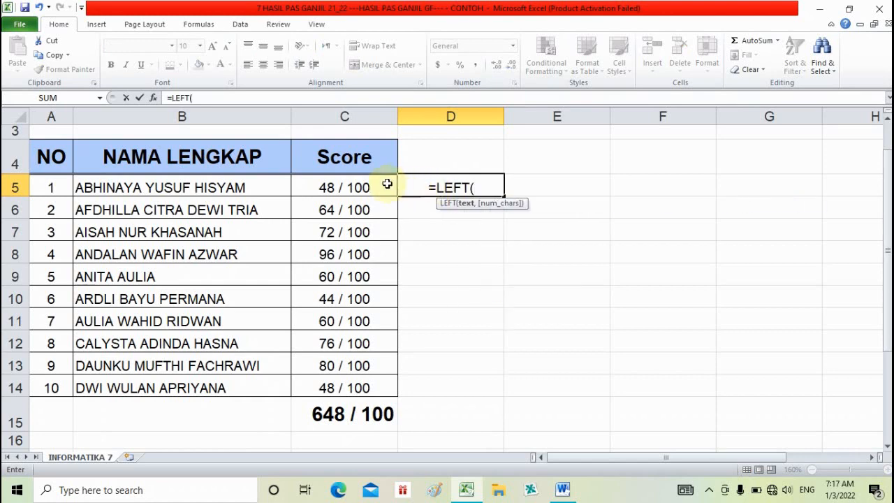
{"action": "left_click", "coordinate": [354, 187]}
{"action": "type", "text": ","}
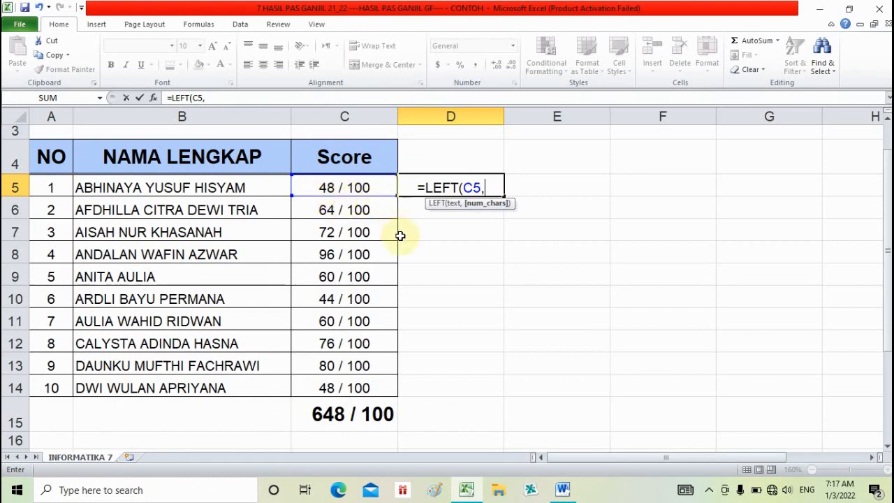
{"action": "type", "text": "2"}
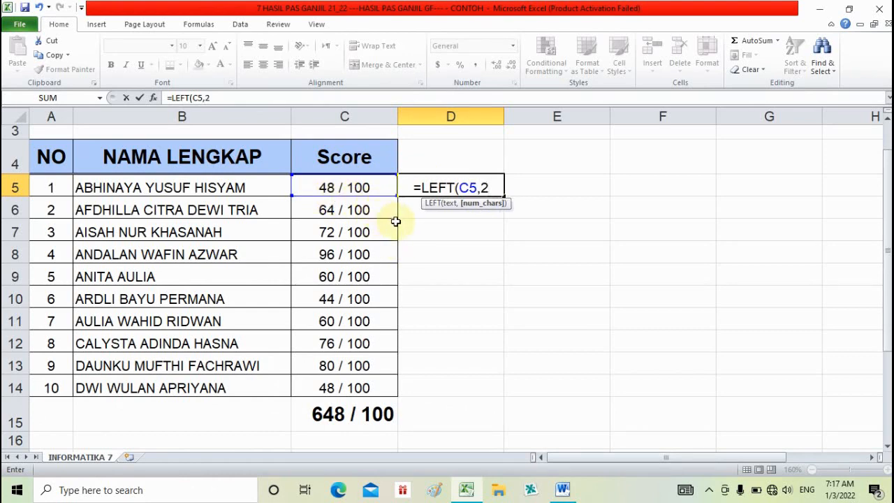
{"action": "type", "text": ")"}
{"action": "key", "text": "Return"}
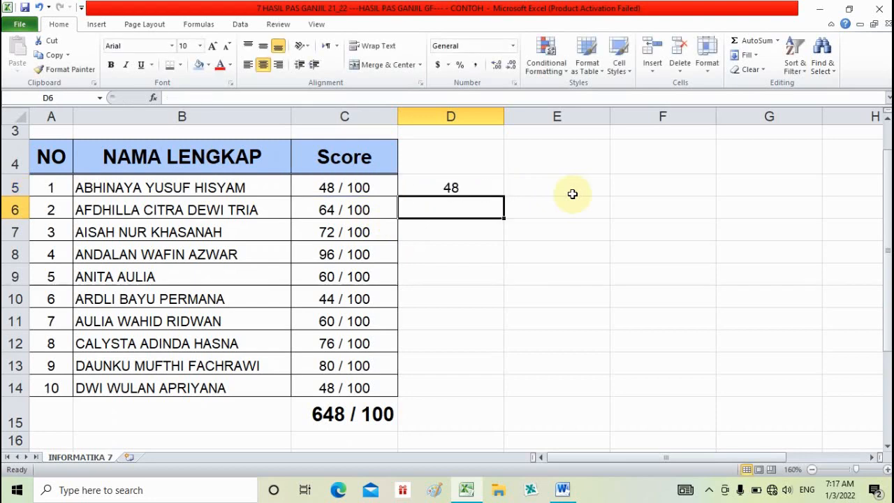
{"action": "left_click", "coordinate": [479, 188]}
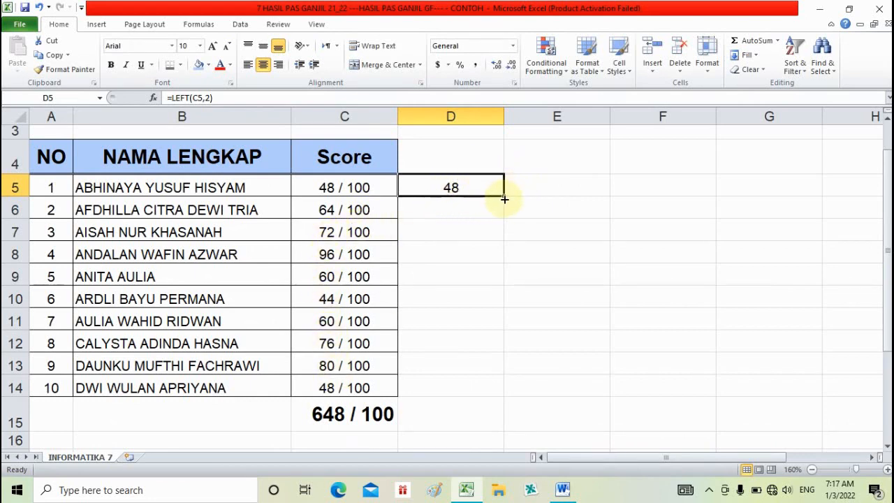
{"action": "left_click_drag", "start_coordinate": [504, 199], "coordinate": [505, 397]}
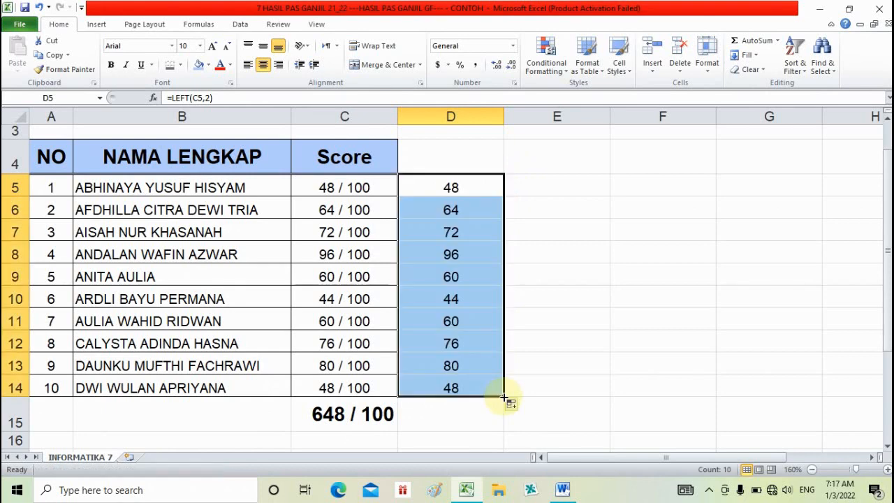
Step: Total the extracted scores in D15 with the formula =SUM(D5:D14)
{"action": "left_click", "coordinate": [471, 412]}
{"action": "type", "text": "="}
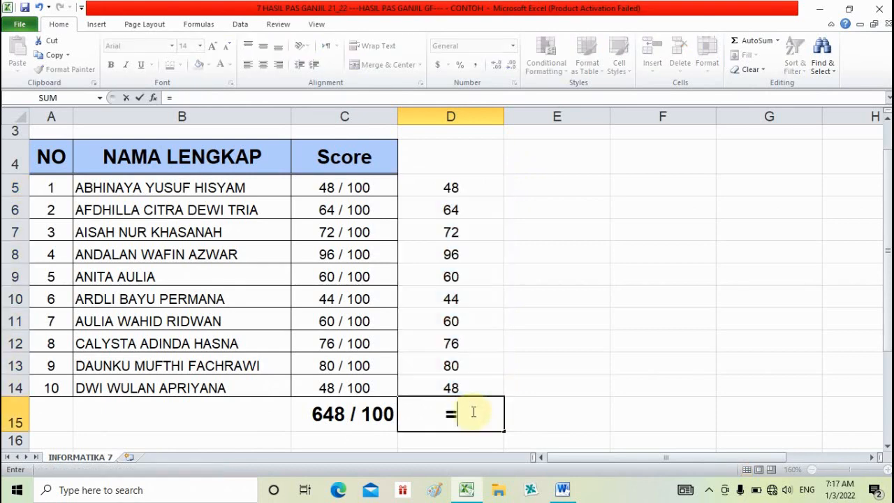
{"action": "type", "text": "SUM("}
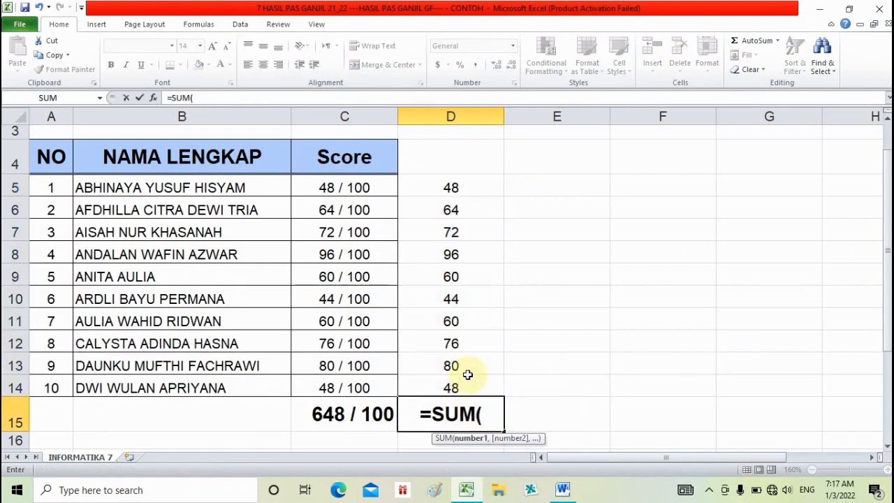
{"action": "left_click_drag", "start_coordinate": [460, 186], "coordinate": [468, 387]}
{"action": "type", "text": ")"}
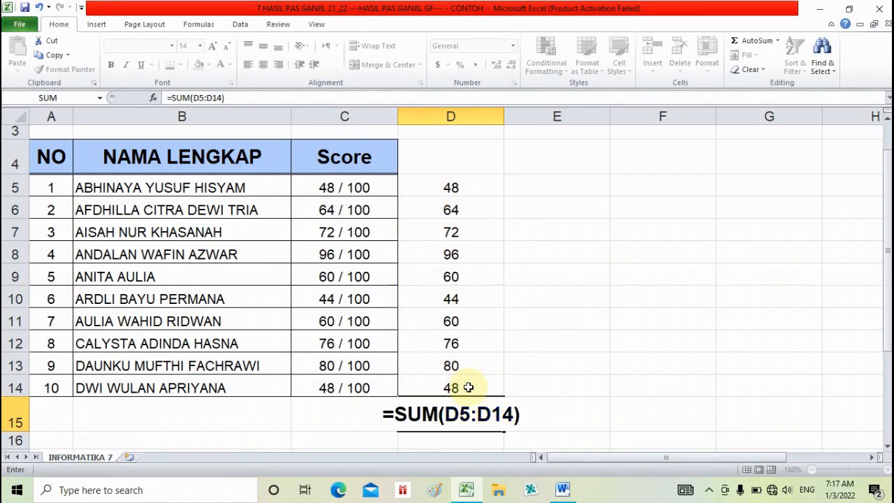
{"action": "key", "text": "Return"}
{"action": "left_click", "coordinate": [463, 419]}
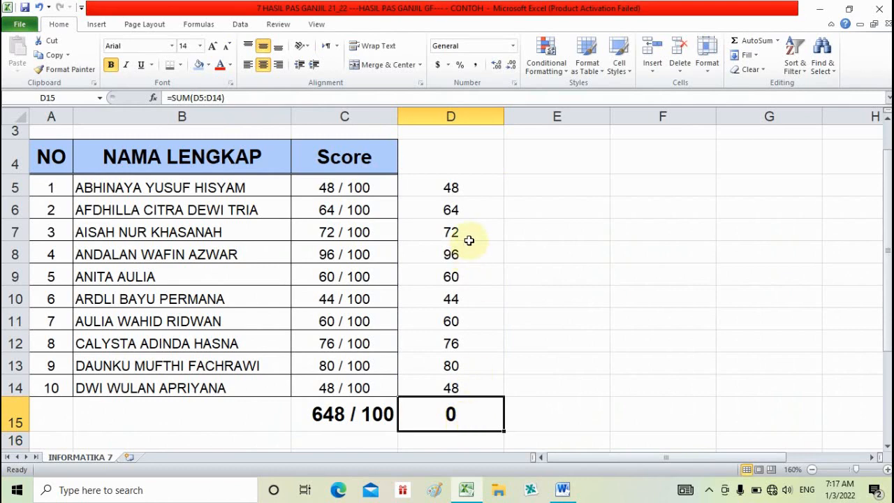
Step: Examine the formulas behind the extracted scores in D5:D14 and their total in D15
{"action": "left_click", "coordinate": [471, 186]}
{"action": "left_click", "coordinate": [471, 413]}
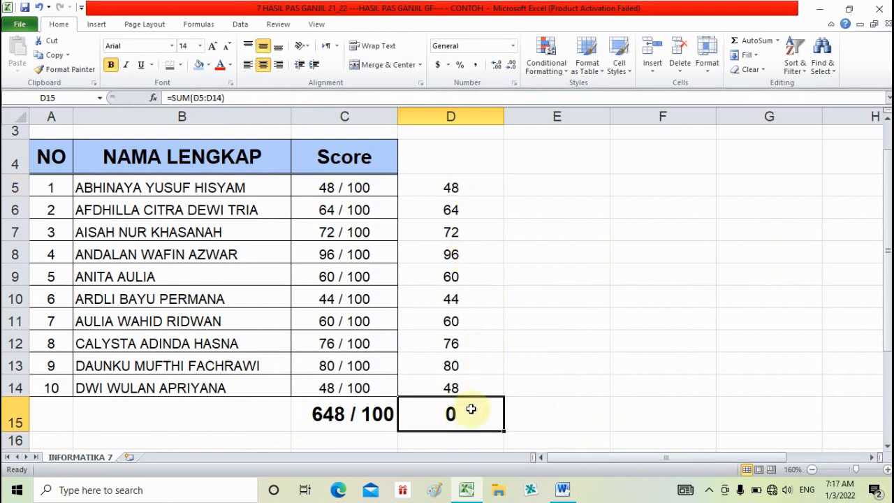
{"action": "left_click", "coordinate": [471, 386]}
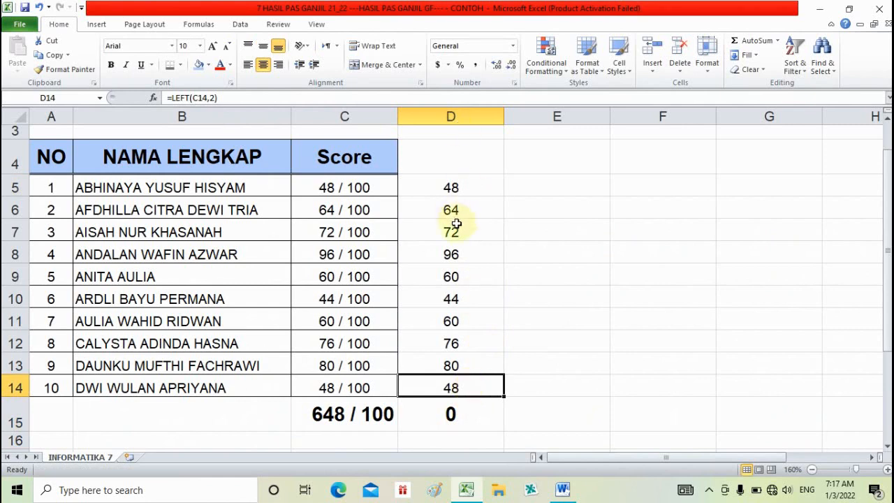
{"action": "left_click", "coordinate": [461, 190]}
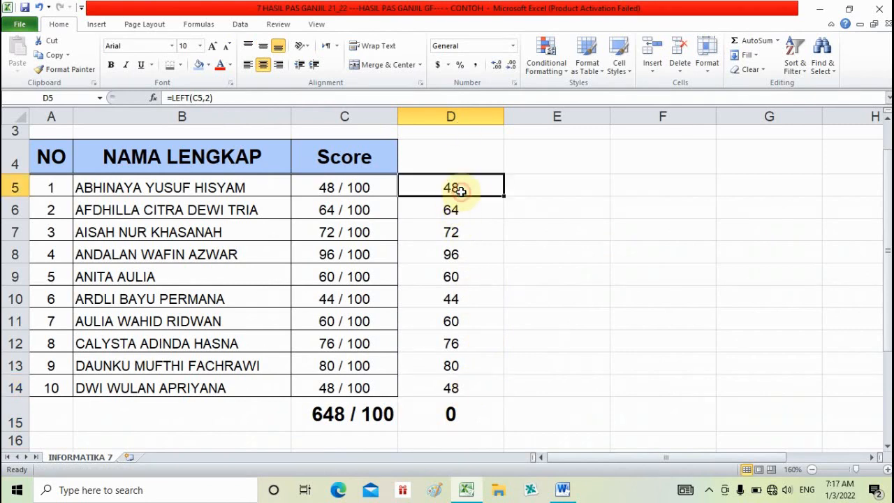
{"action": "left_click", "coordinate": [473, 385], "text": "shift"}
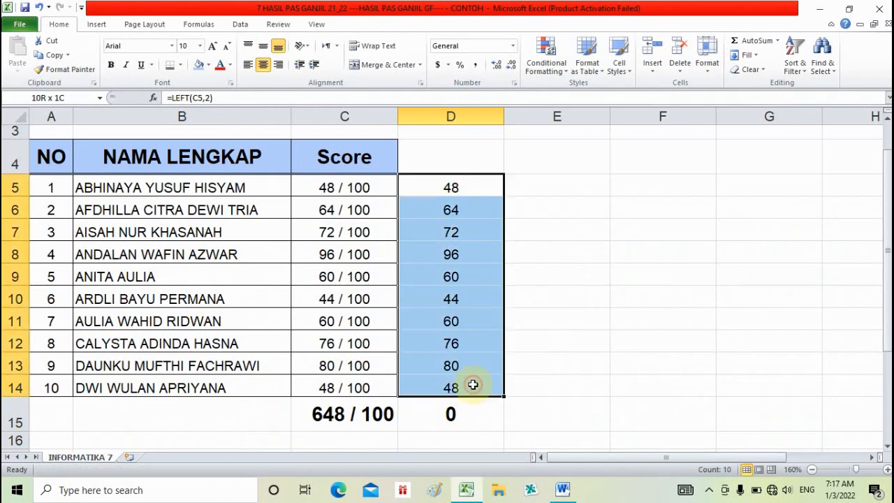
{"action": "left_click", "coordinate": [474, 190]}
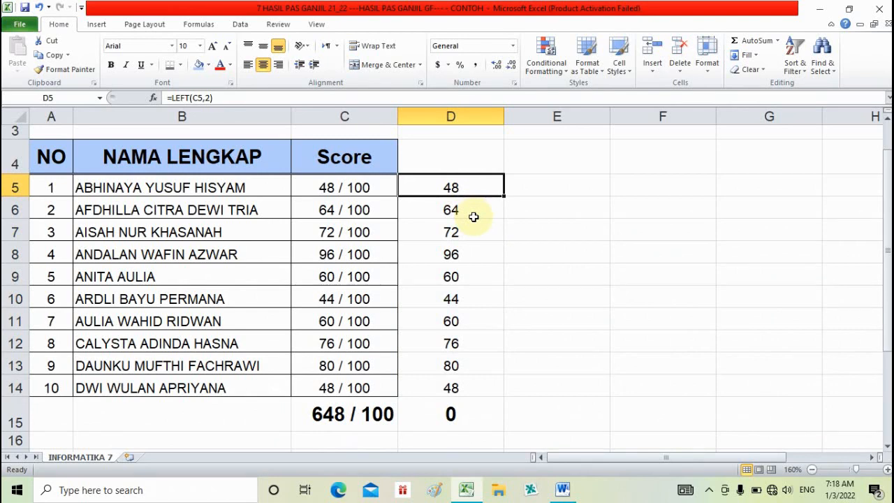
{"action": "left_click", "coordinate": [473, 209]}
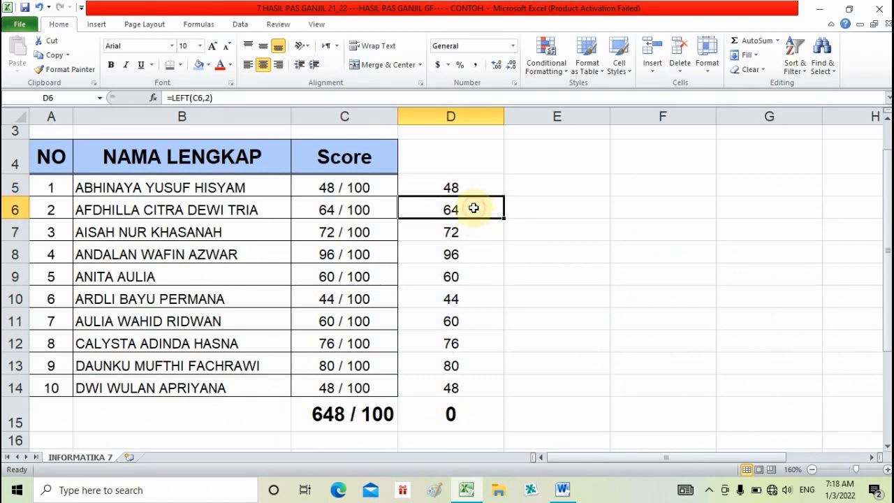
{"action": "left_click", "coordinate": [471, 185]}
{"action": "left_click", "coordinate": [472, 382], "text": "shift"}
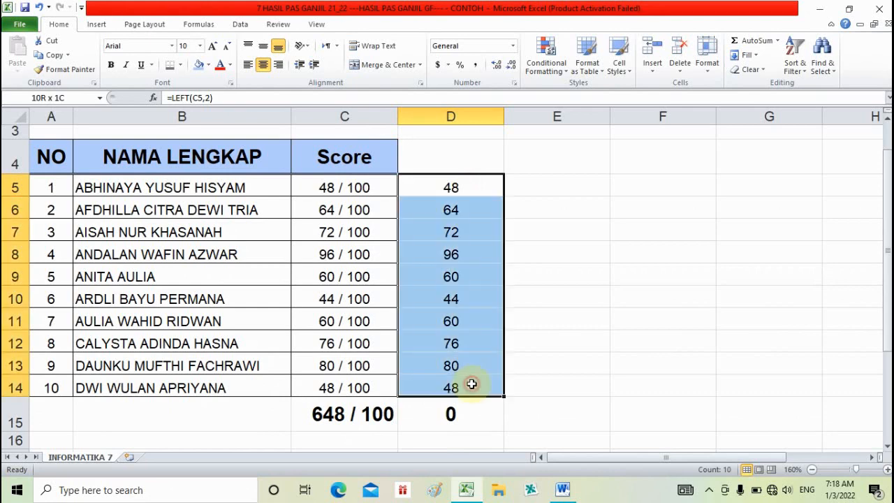
Step: Try to paste the extracted scores from D5:D14 as values into column E starting at E5, and undo the paste
{"action": "left_click", "coordinate": [472, 192]}
{"action": "left_click", "coordinate": [468, 386], "text": "shift"}
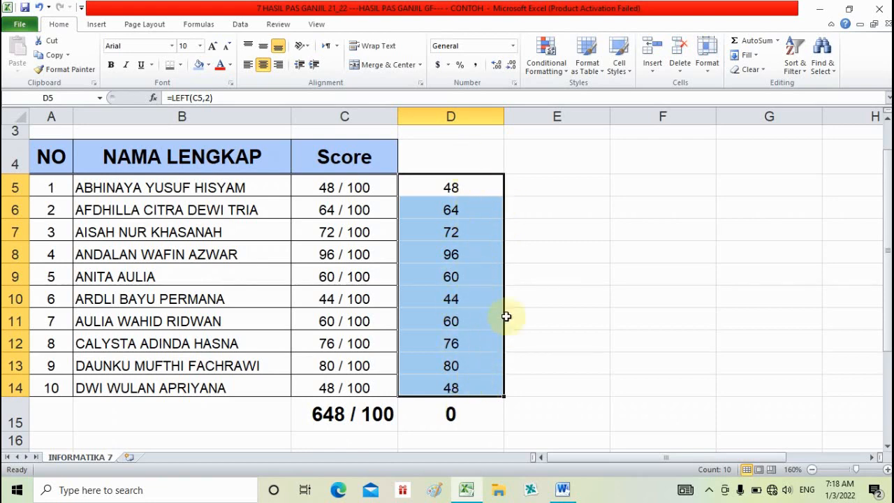
{"action": "key", "text": "ctrl+c"}
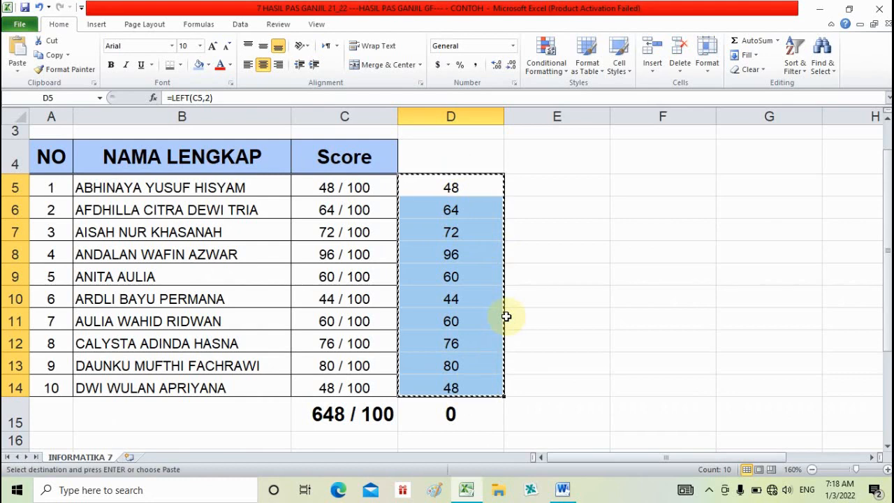
{"action": "left_click", "coordinate": [543, 188]}
{"action": "right_click", "coordinate": [543, 188]}
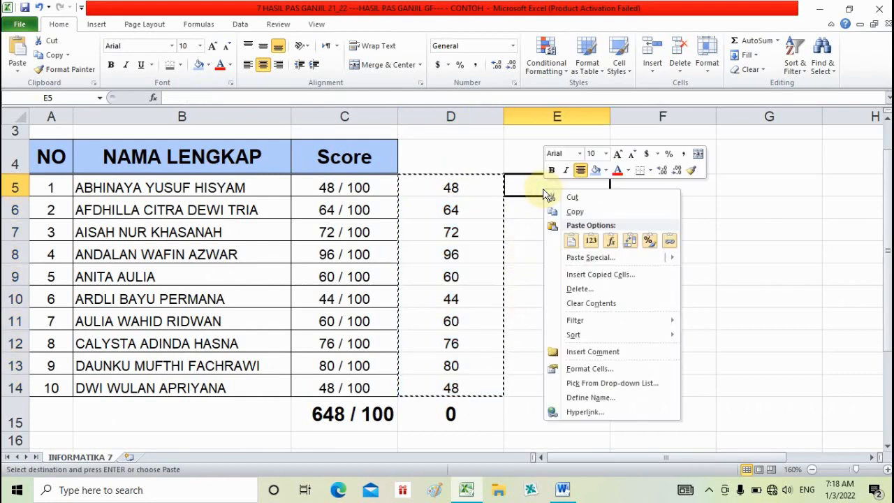
{"action": "left_click", "coordinate": [591, 248]}
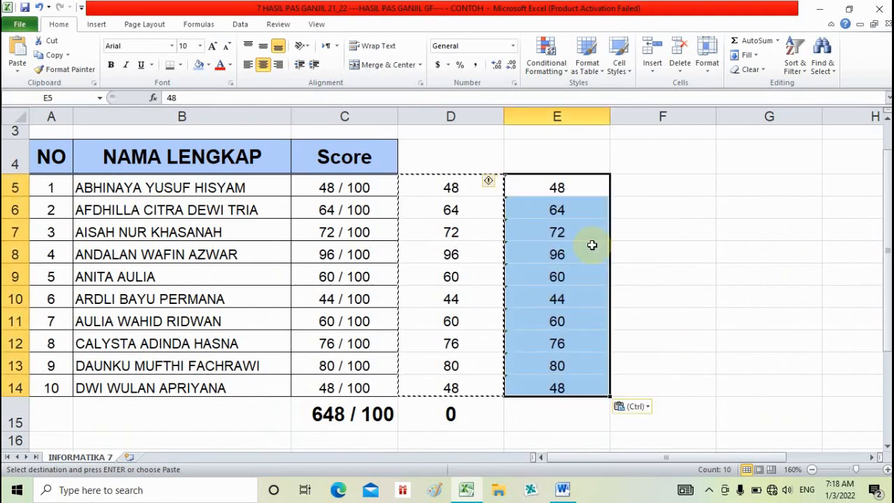
{"action": "left_click", "coordinate": [576, 189]}
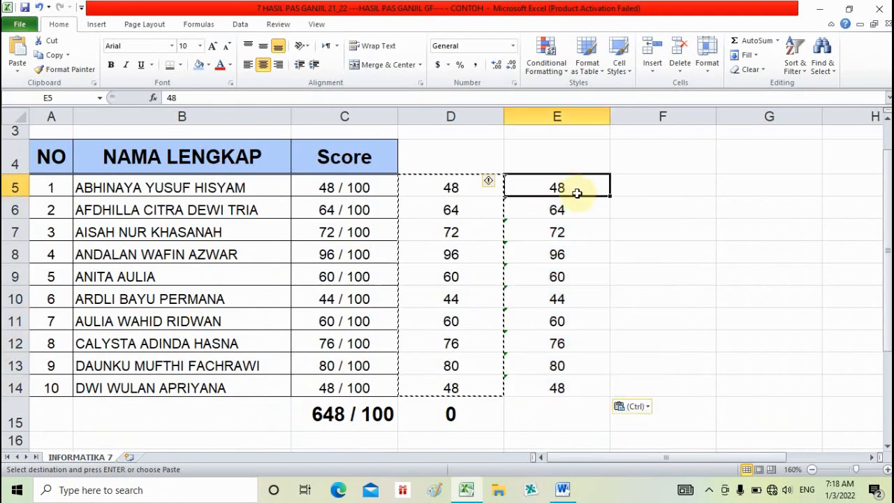
{"action": "key", "text": "ctrl+z"}
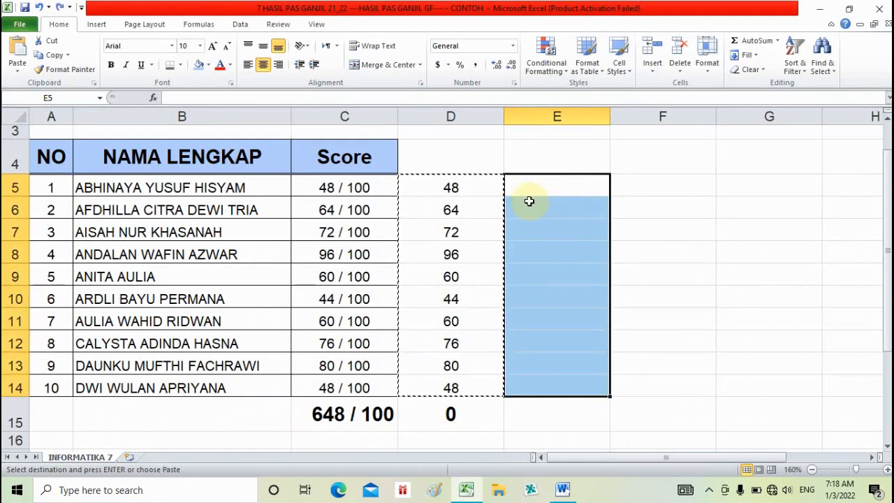
Step: Paste the extracted scores from D5:D14 into column E starting at E5 as values only
{"action": "left_click", "coordinate": [482, 184]}
{"action": "left_click", "coordinate": [475, 391], "text": "shift"}
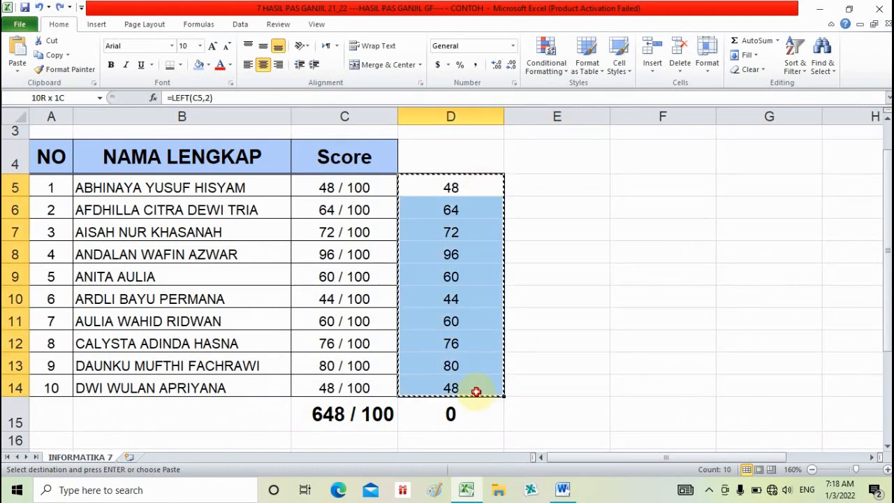
{"action": "left_click", "coordinate": [579, 187]}
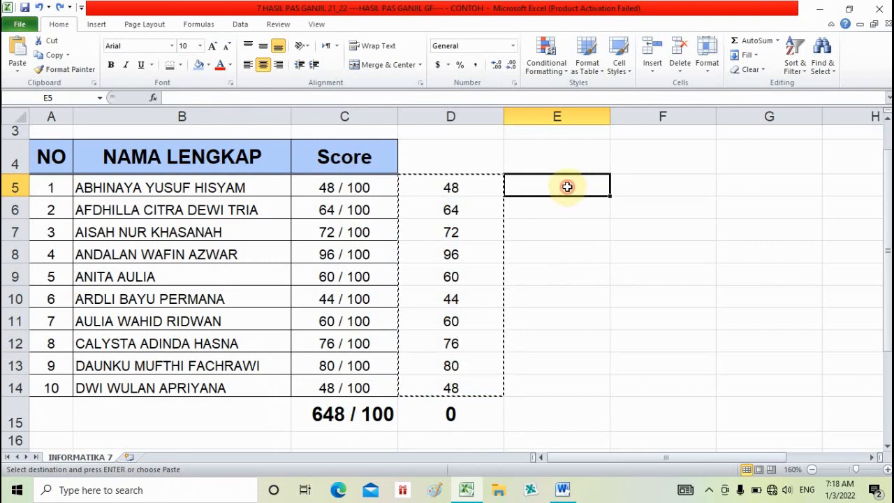
{"action": "right_click", "coordinate": [567, 187]}
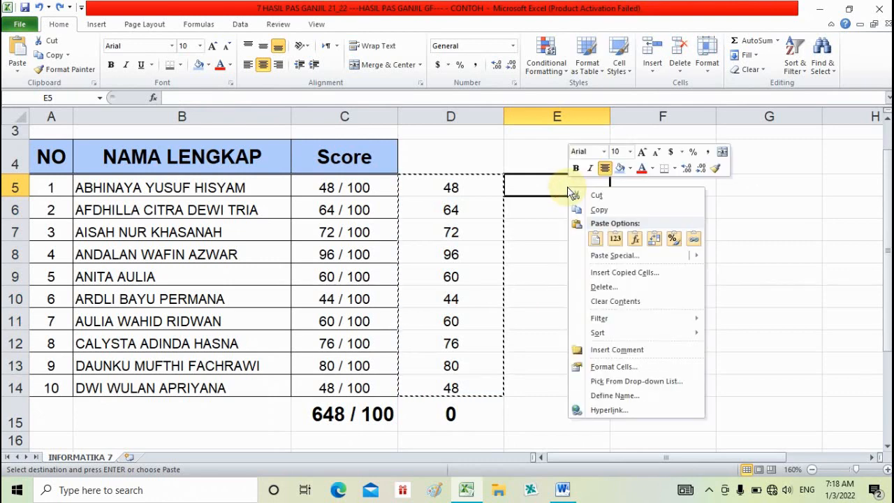
{"action": "left_click", "coordinate": [615, 239]}
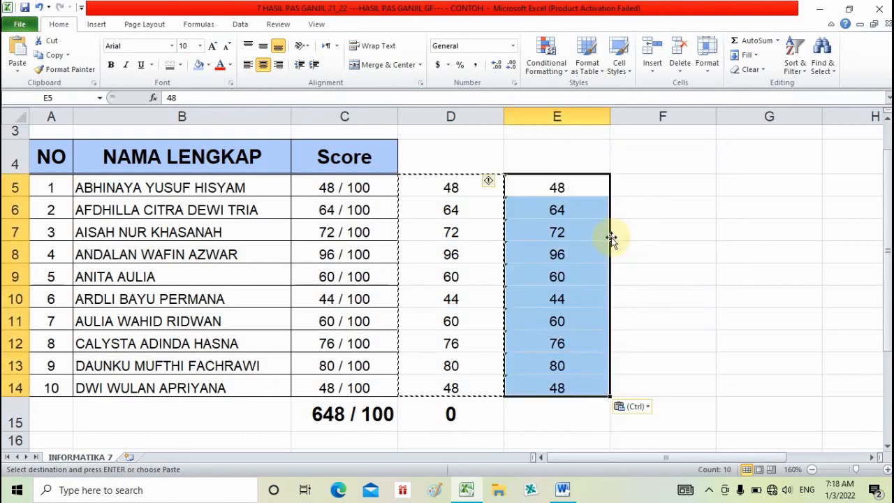
Step: Total the pasted scores in E15 with the formula =SUM(E5:E14)
{"action": "left_click", "coordinate": [562, 410]}
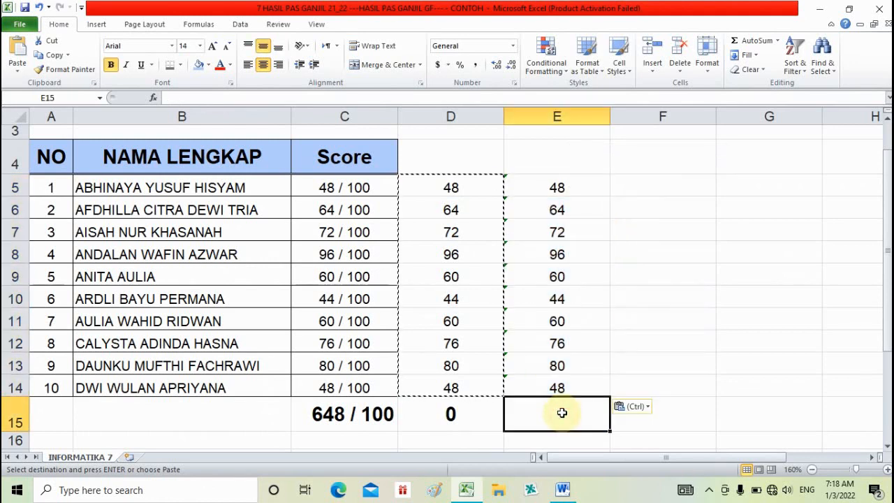
{"action": "type", "text": "=SUM("}
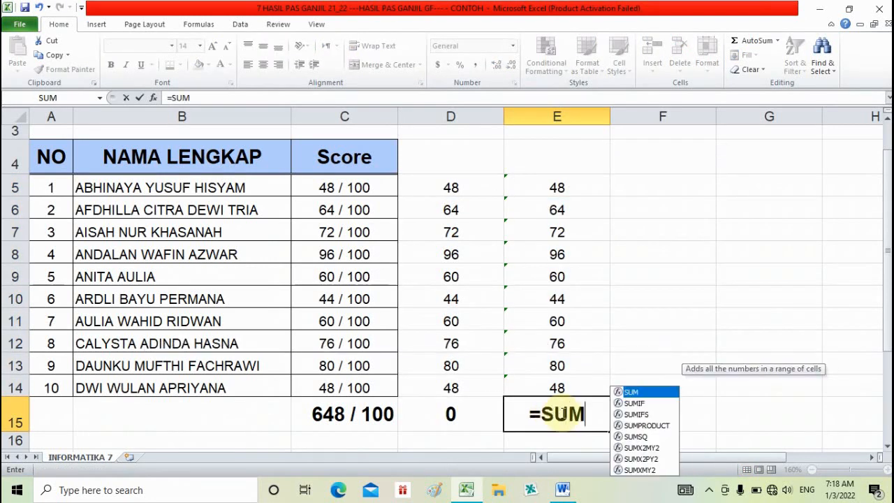
{"action": "left_click", "coordinate": [564, 192]}
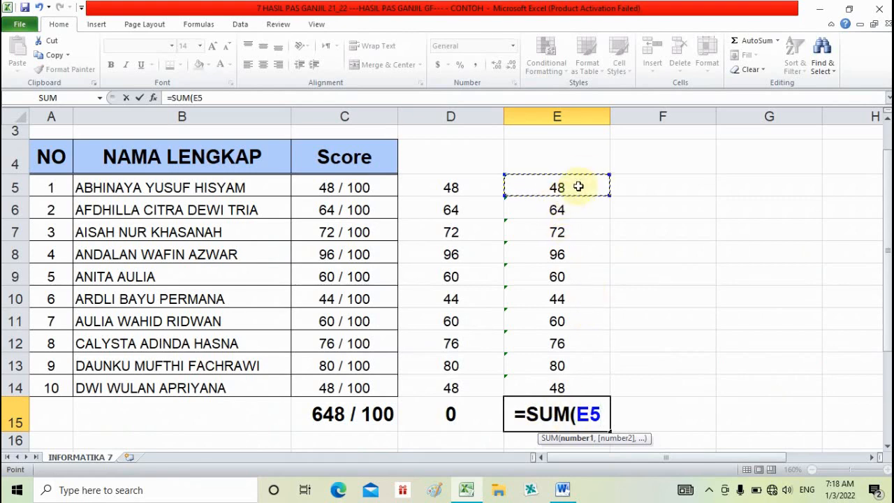
{"action": "left_click", "coordinate": [584, 388], "text": "shift"}
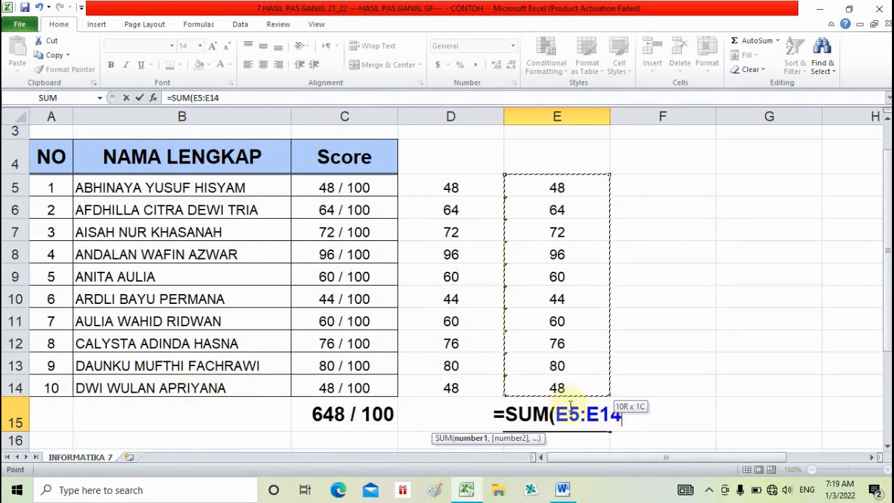
{"action": "type", "text": ")"}
{"action": "key", "text": "Return"}
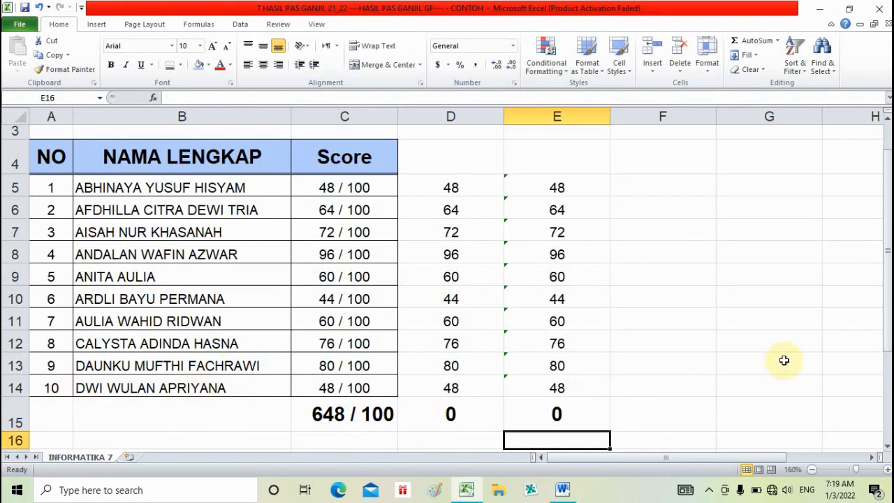
Step: Compare the total formula in E15 with the contents of the pasted score cells E5 and E14
{"action": "left_click", "coordinate": [570, 407]}
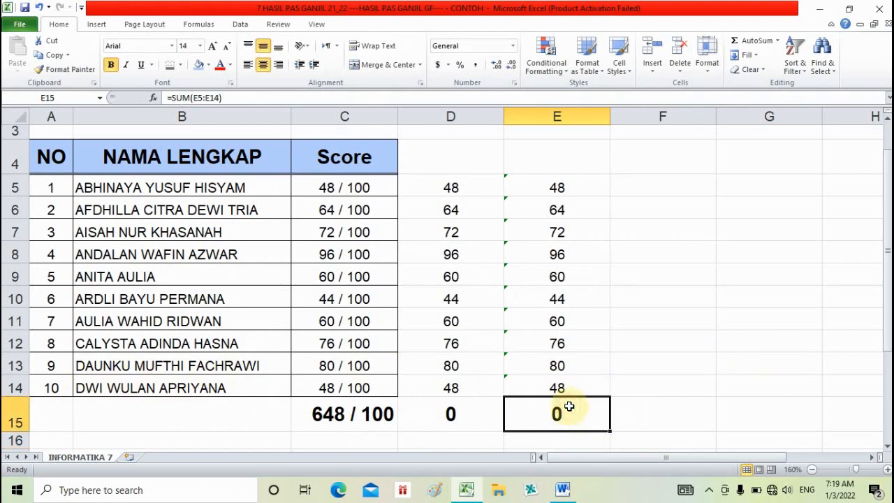
{"action": "left_click", "coordinate": [555, 388]}
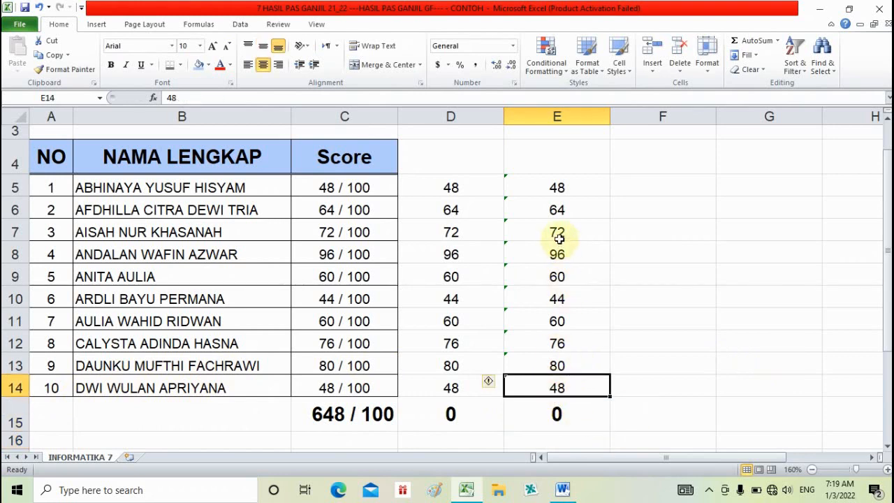
{"action": "left_click", "coordinate": [566, 414]}
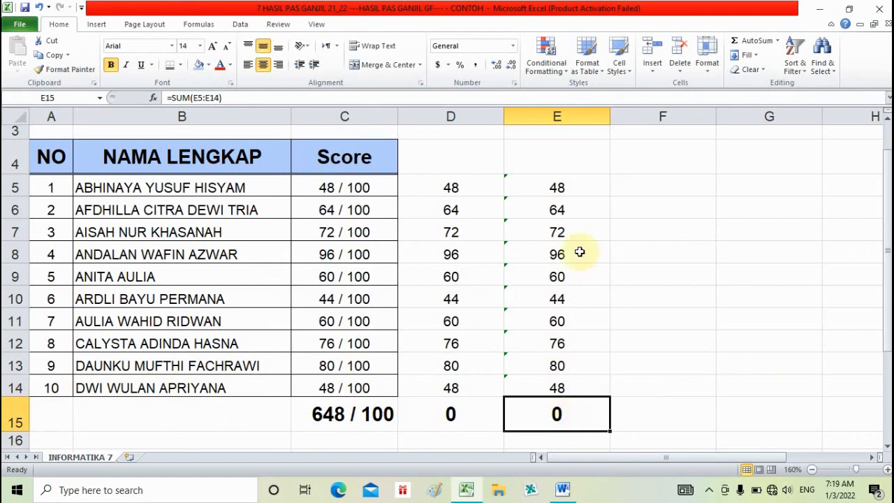
{"action": "left_click", "coordinate": [574, 194]}
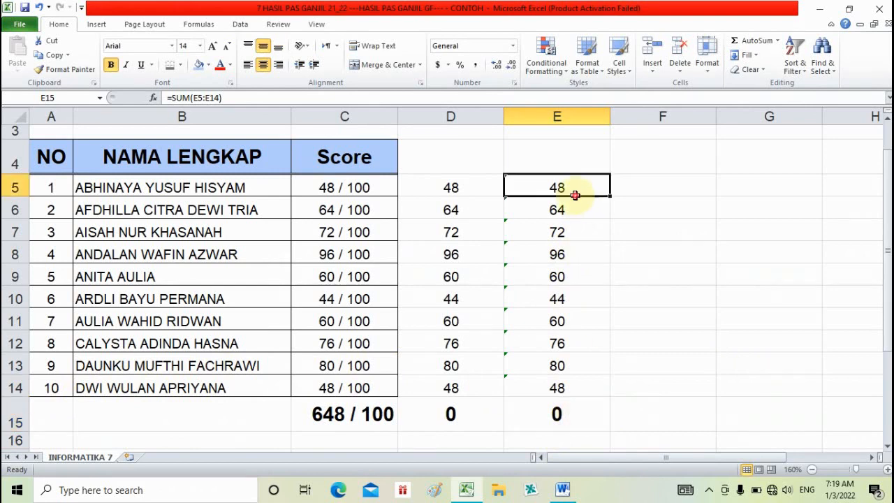
{"action": "left_click", "coordinate": [570, 403]}
{"action": "left_click", "coordinate": [575, 391]}
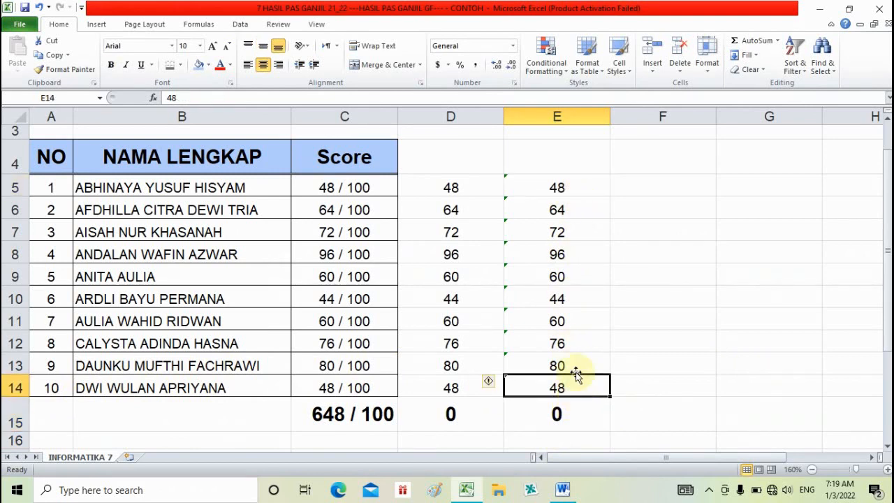
{"action": "left_click", "coordinate": [567, 188]}
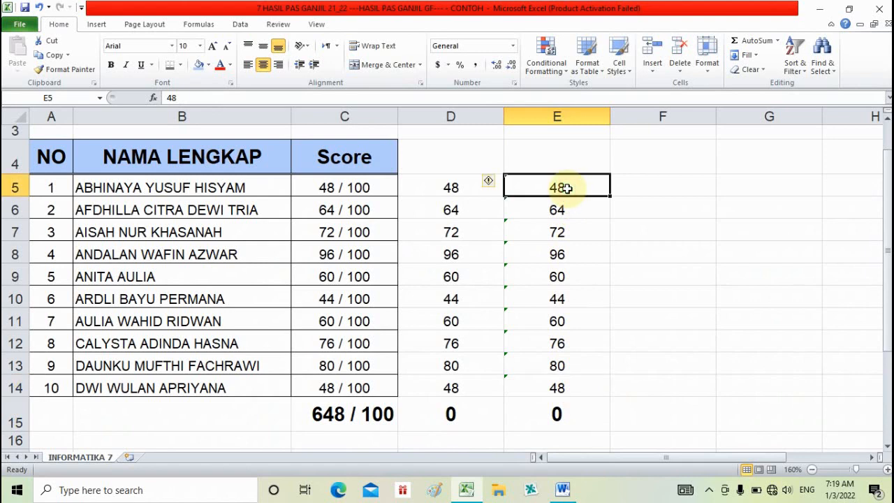
Step: Re-enter the existing score in E5 so that this single cell is converted from text to a number
{"action": "double_click", "coordinate": [567, 188]}
{"action": "left_click", "coordinate": [628, 192]}
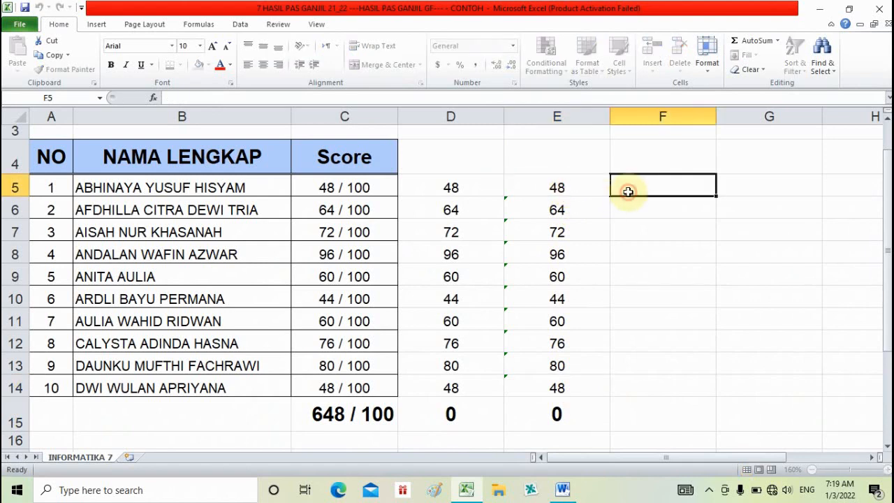
{"action": "left_click", "coordinate": [593, 201]}
{"action": "left_click", "coordinate": [584, 185]}
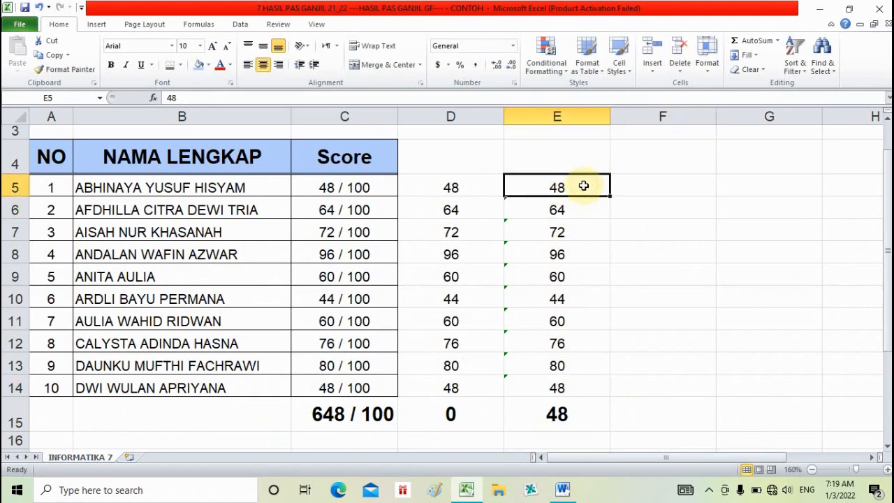
Step: Convert the text scores in E5:E14 to numbers with Text to Columns, keeping the Delimited type and default settings
{"action": "left_click_drag", "start_coordinate": [583, 186], "coordinate": [574, 389]}
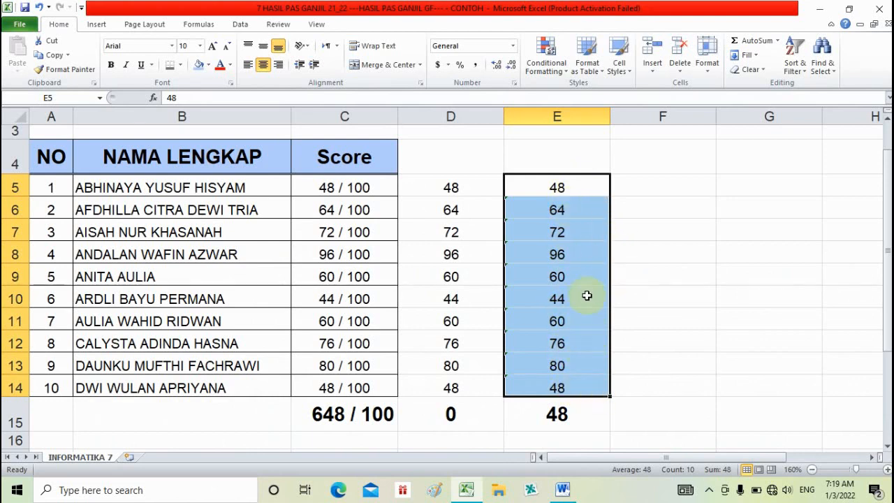
{"action": "left_click", "coordinate": [702, 274]}
{"action": "mouse_move", "coordinate": [575, 189]}
{"action": "left_mouse_down"}
{"action": "mouse_move", "coordinate": [563, 385]}
{"action": "mouse_move", "coordinate": [563, 188]}
{"action": "left_mouse_up"}
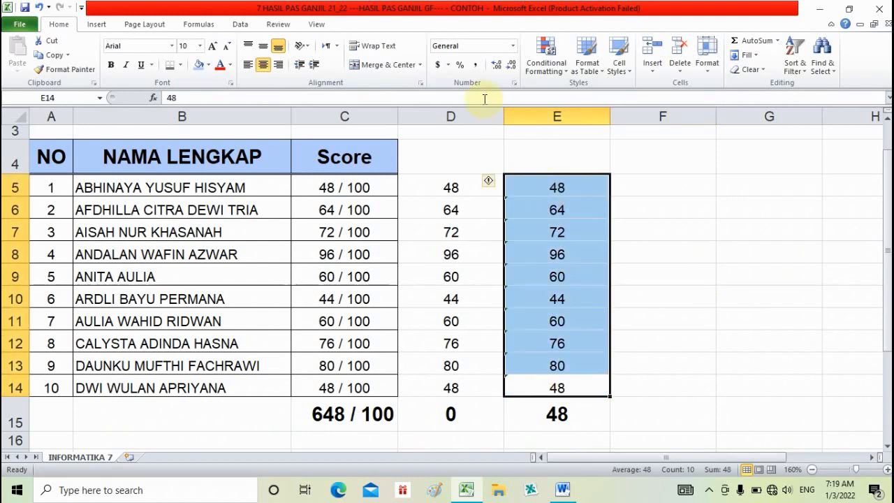
{"action": "left_click", "coordinate": [241, 26]}
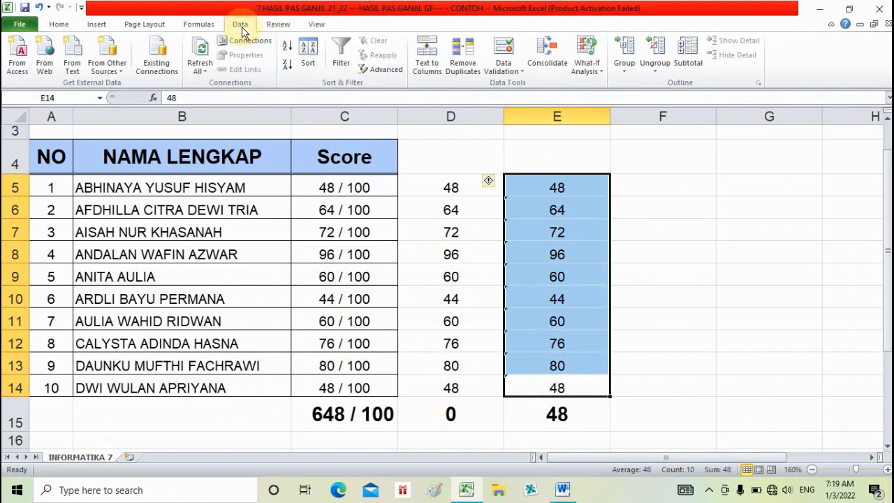
{"action": "left_click", "coordinate": [427, 55]}
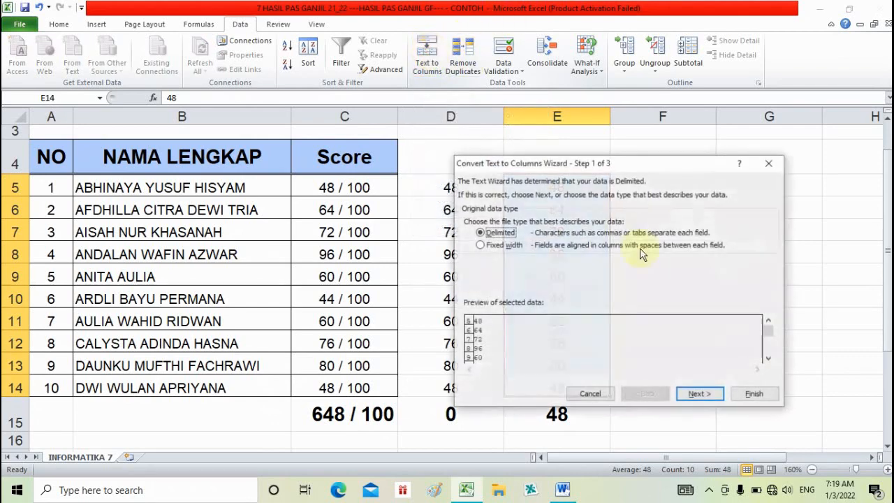
{"action": "left_click_drag", "start_coordinate": [678, 165], "coordinate": [691, 124]}
{"action": "left_click", "coordinate": [768, 352]}
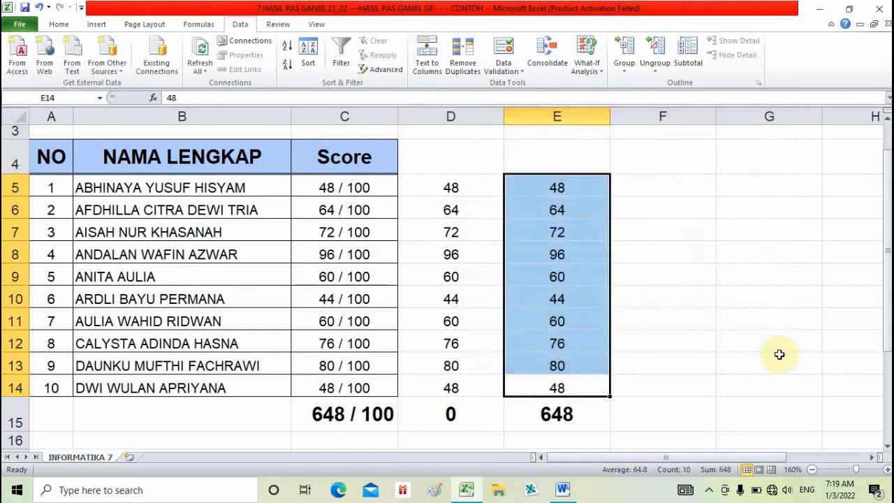
Step: Examine the total in E15 and the contents of each converted score cell from E14 up to E5
{"action": "left_click", "coordinate": [737, 361]}
{"action": "left_click", "coordinate": [575, 413]}
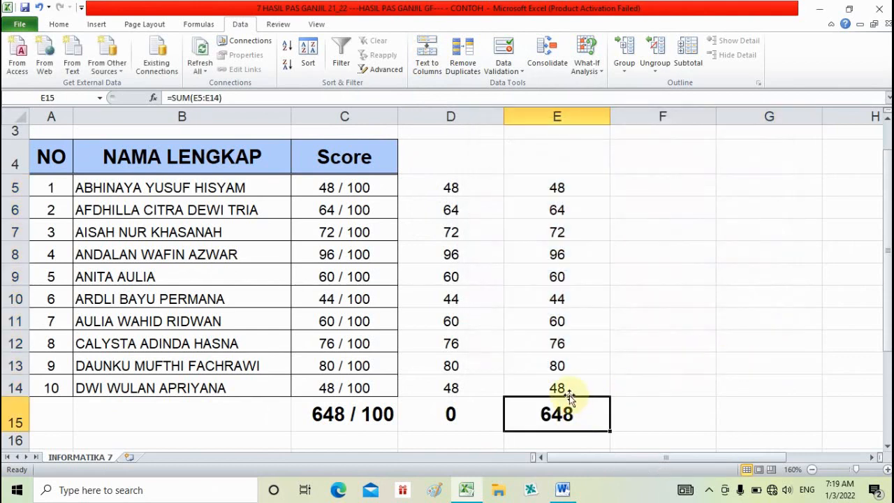
{"action": "left_click", "coordinate": [571, 389]}
{"action": "left_click", "coordinate": [566, 415]}
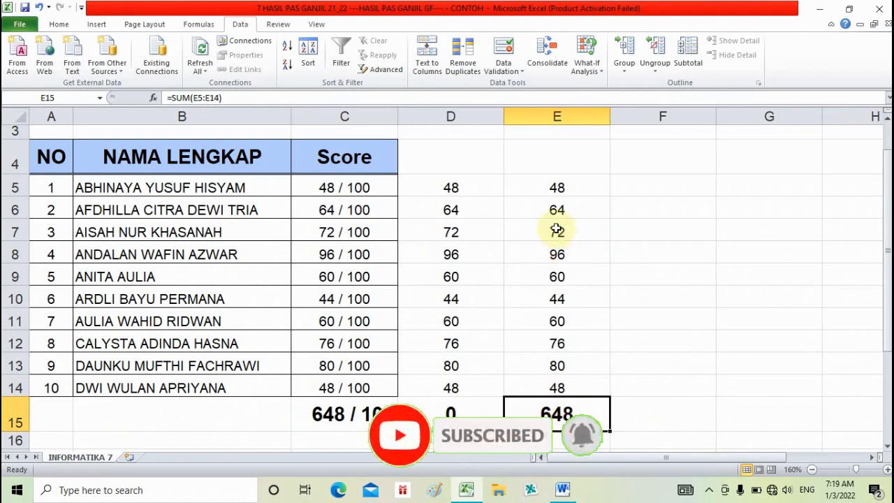
{"action": "left_click", "coordinate": [574, 388]}
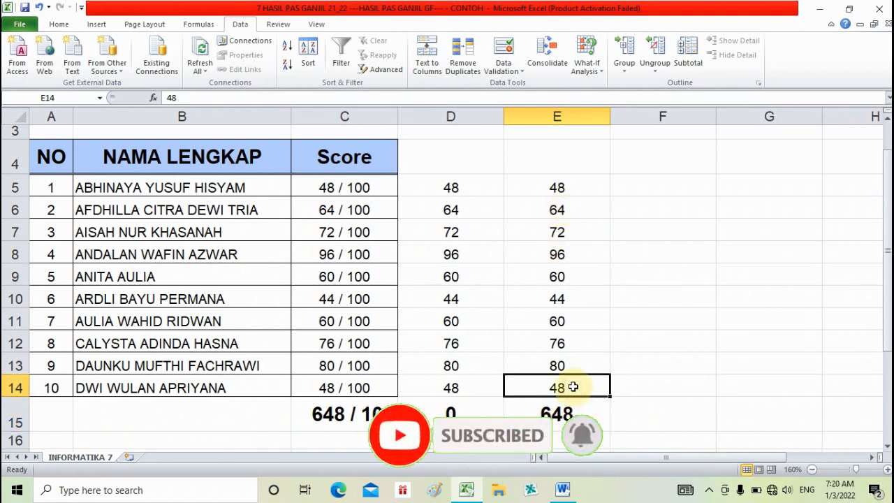
{"action": "left_click", "coordinate": [574, 363]}
{"action": "left_click", "coordinate": [576, 342]}
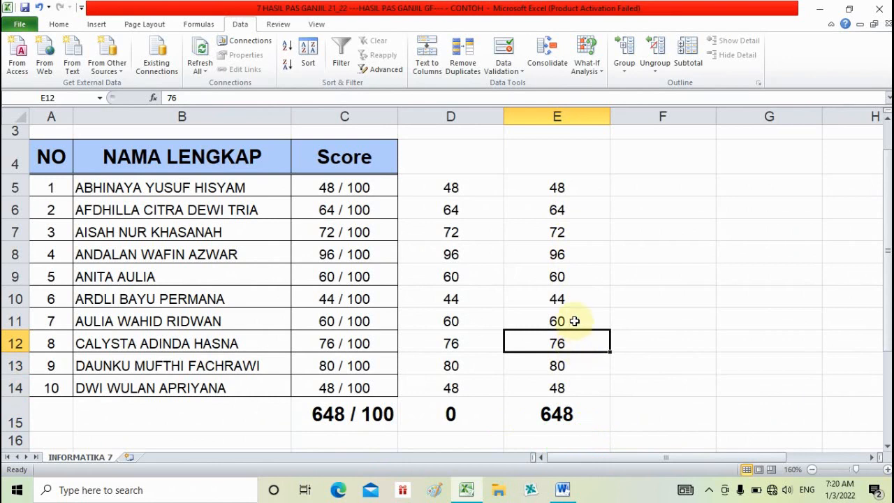
{"action": "left_click", "coordinate": [575, 320]}
{"action": "left_click", "coordinate": [575, 297]}
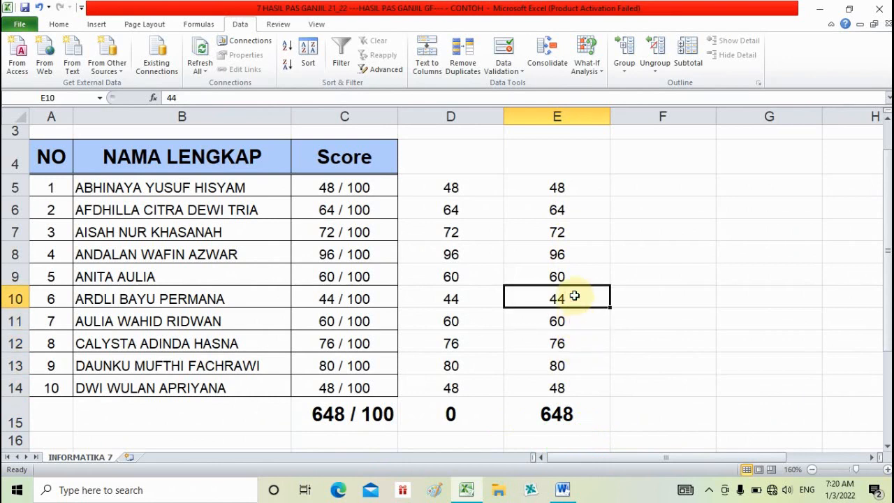
{"action": "left_click", "coordinate": [575, 275]}
{"action": "left_click", "coordinate": [573, 257]}
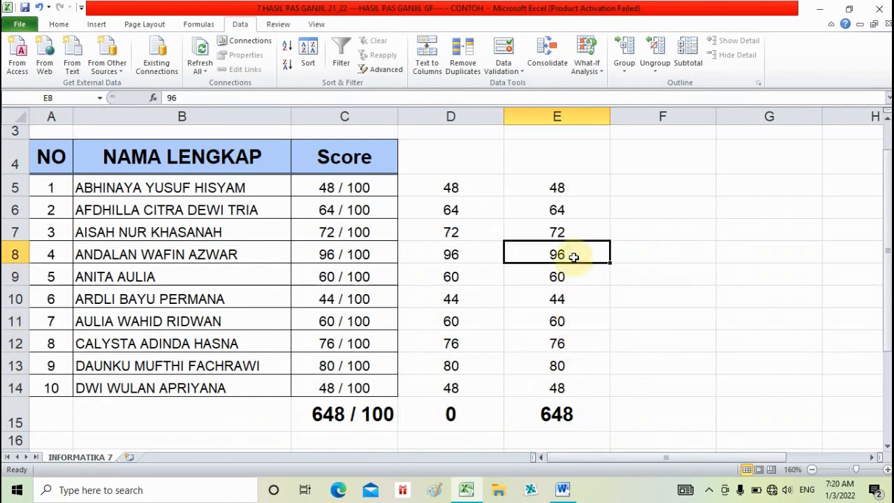
{"action": "left_click", "coordinate": [574, 233]}
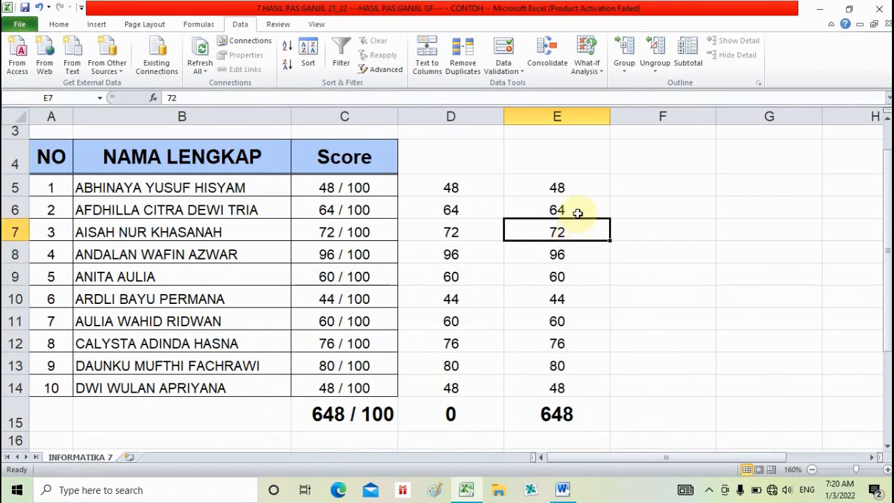
{"action": "left_click", "coordinate": [577, 209]}
{"action": "left_click", "coordinate": [582, 188]}
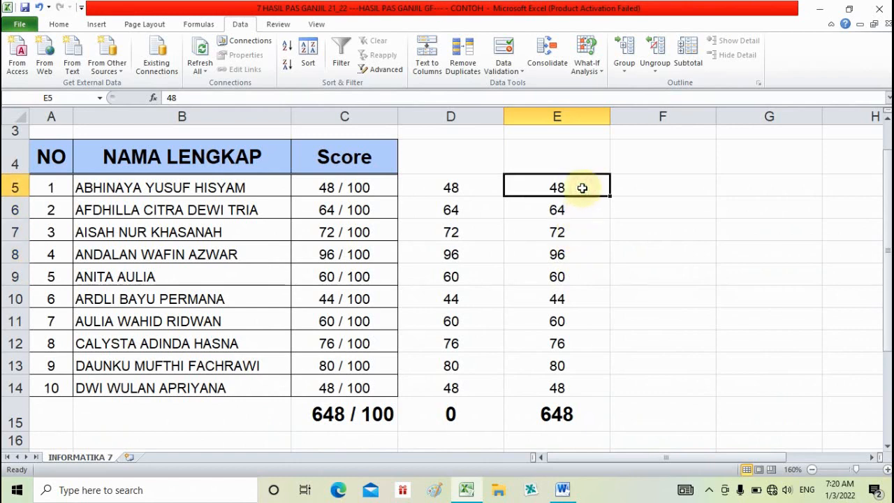
Step: Test the total in E15 by trying 0, 10000000 and again 0 in E14, undoing each entry
{"action": "left_click", "coordinate": [566, 389]}
{"action": "type", "text": "0"}
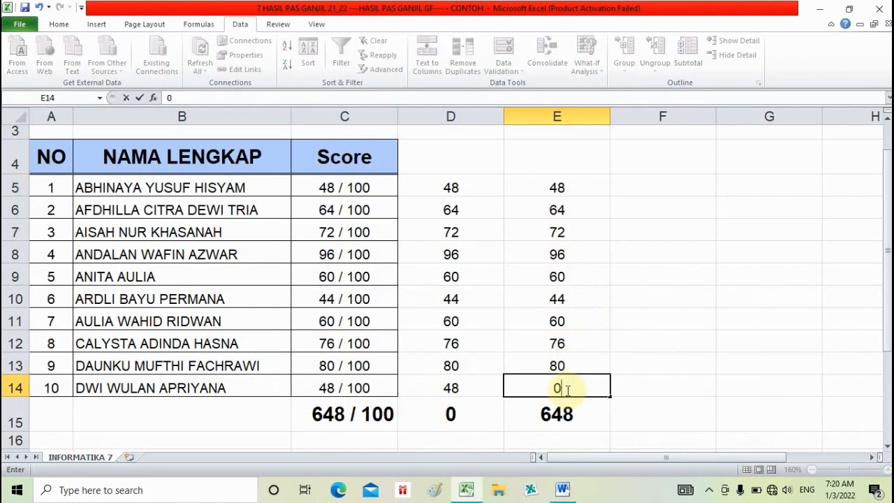
{"action": "key", "text": "Return"}
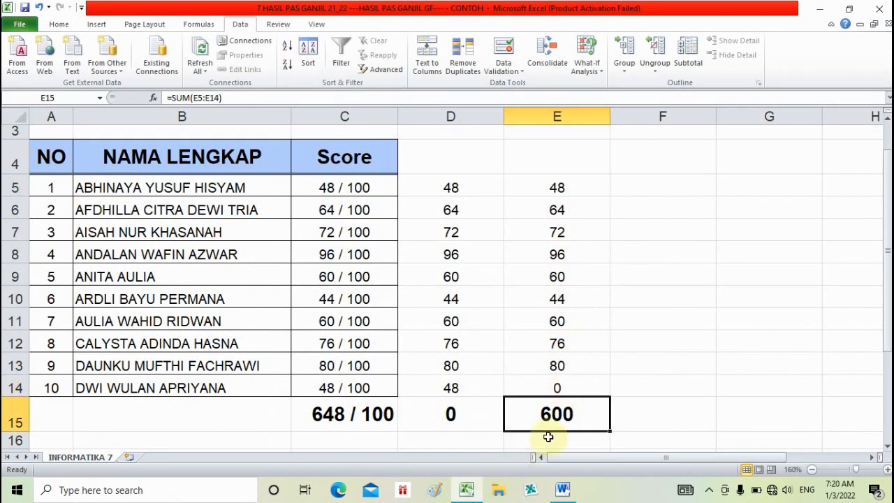
{"action": "key", "text": "ctrl+z"}
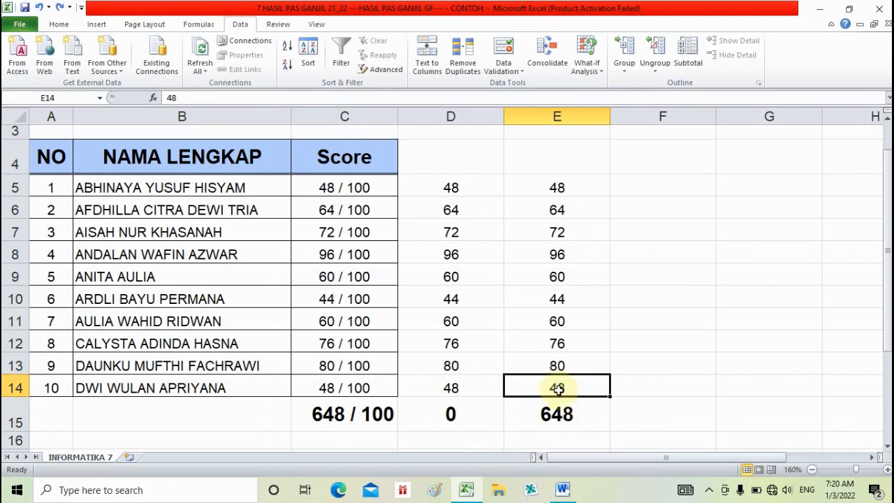
{"action": "type", "text": "10000000"}
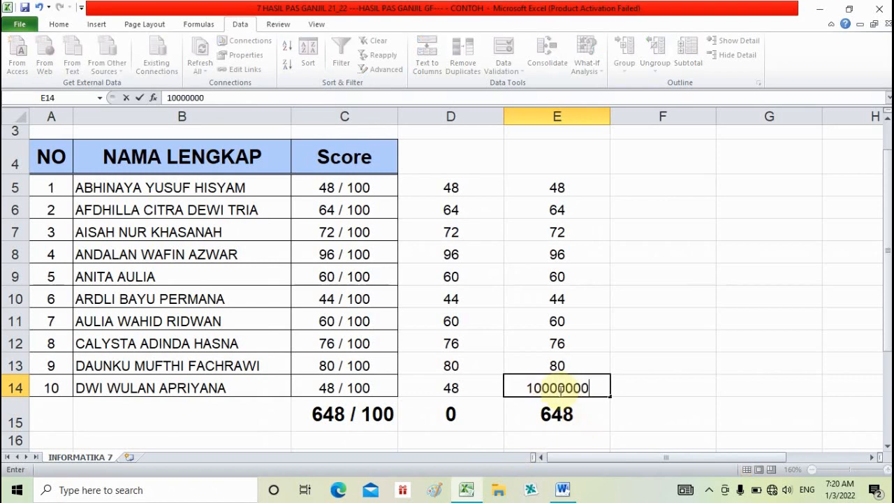
{"action": "key", "text": "Return"}
{"action": "key", "text": "ctrl+z"}
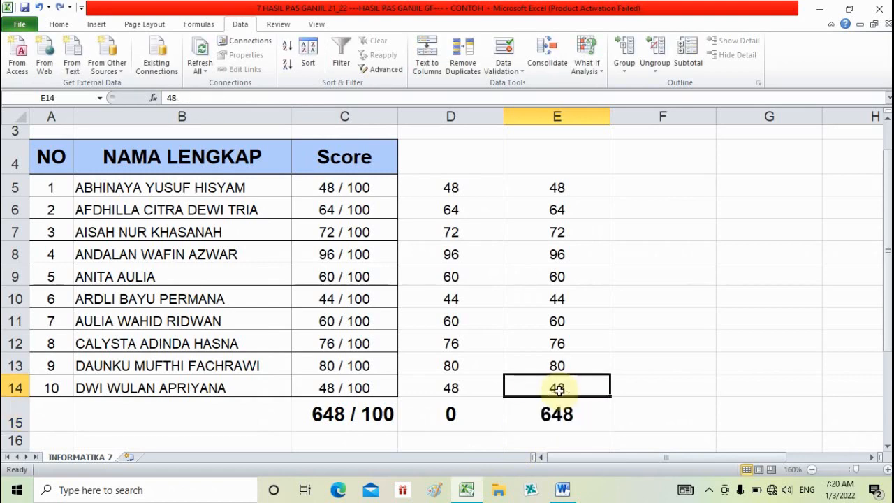
{"action": "type", "text": "0"}
{"action": "key", "text": "Return"}
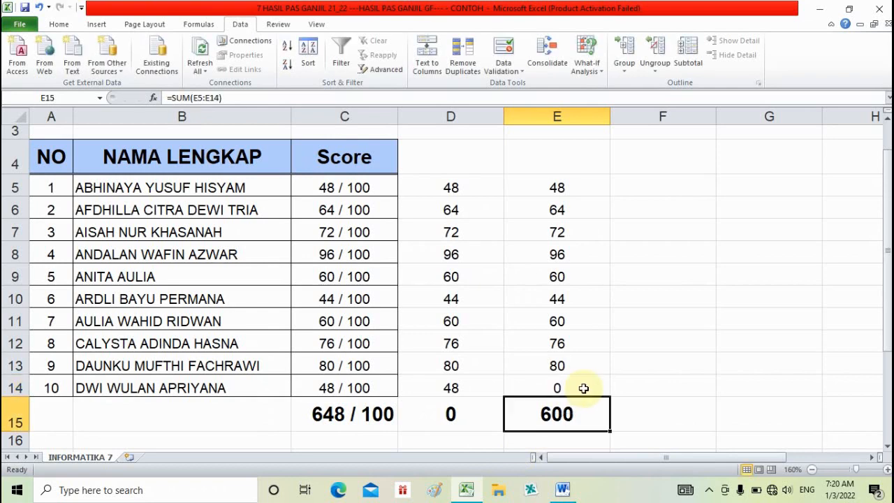
{"action": "key", "text": "ctrl+z"}
{"action": "left_click", "coordinate": [664, 291]}
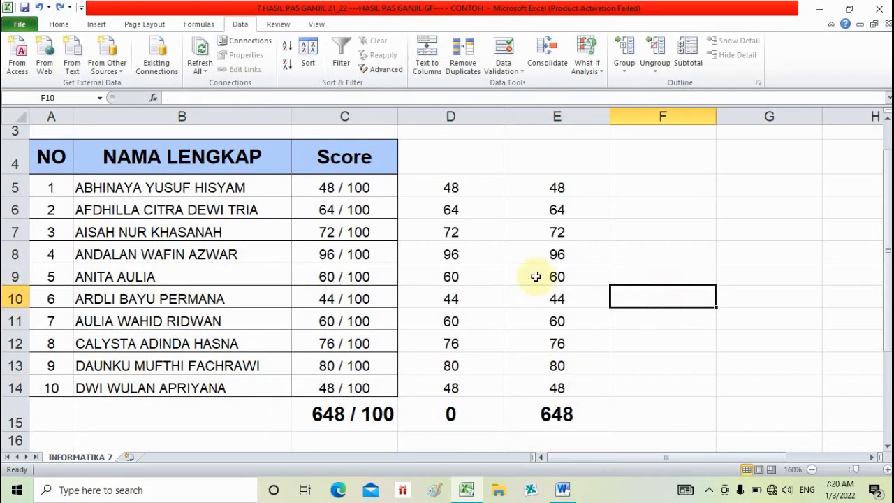